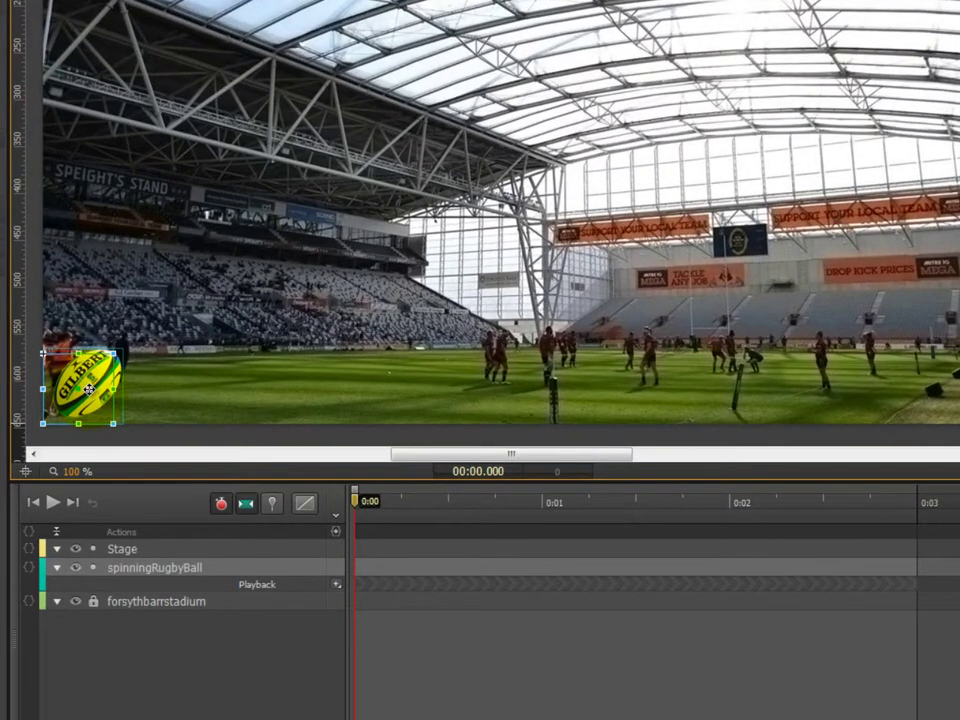
Step: Enter the spinningRugbyBall symbol, inspect its Rotate keyframes and scrub to 0:00.750
double_click(88, 388)
click(246, 505)
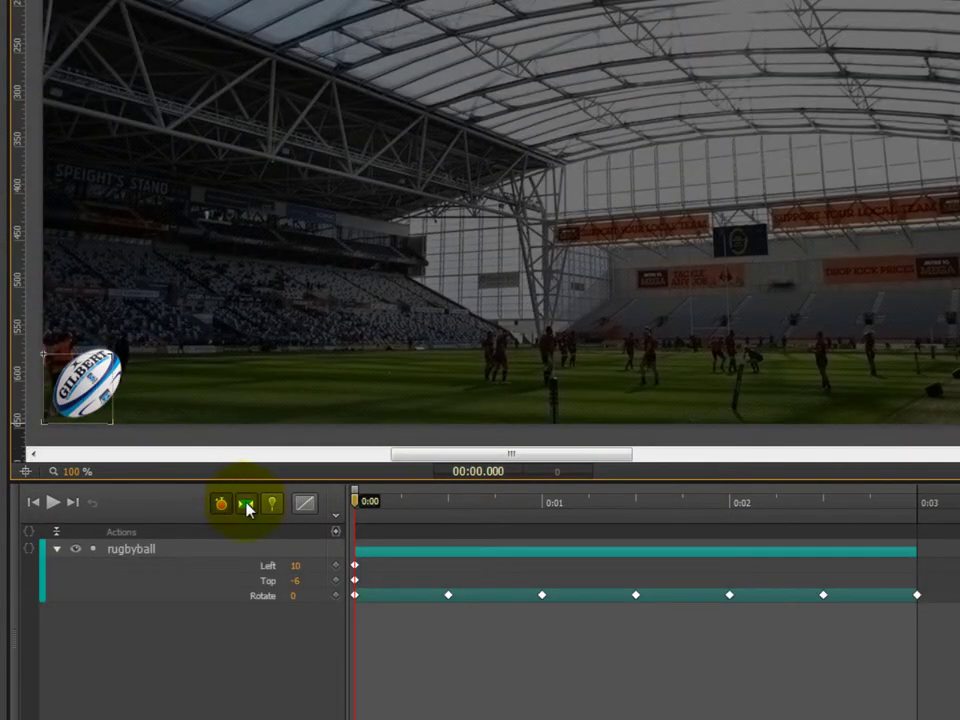
click(917, 595)
click(846, 628)
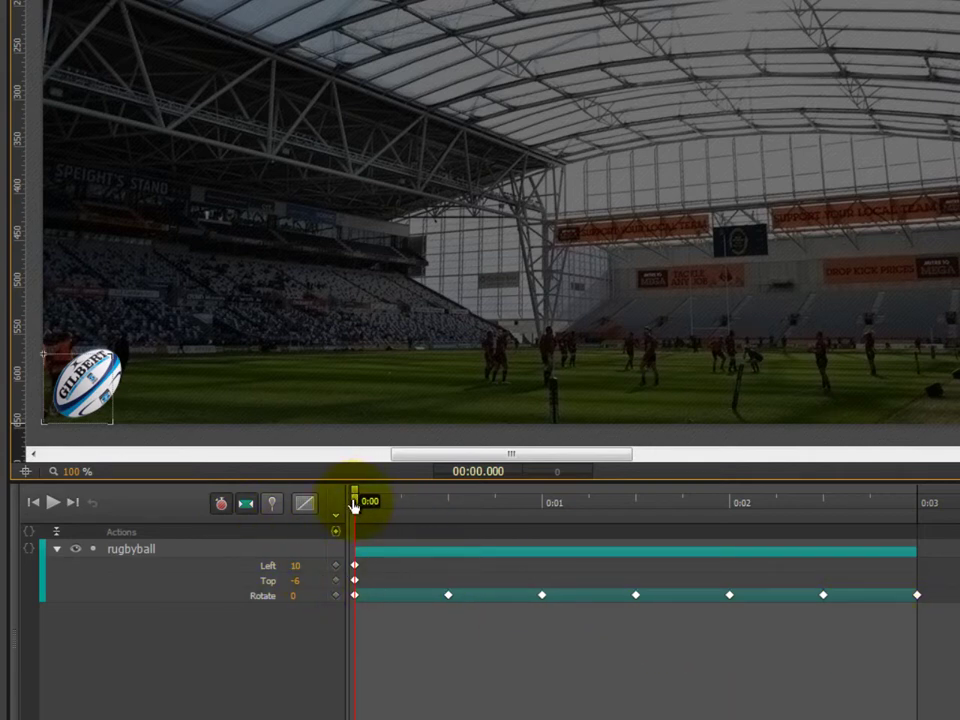
drag(354, 503, 347, 540)
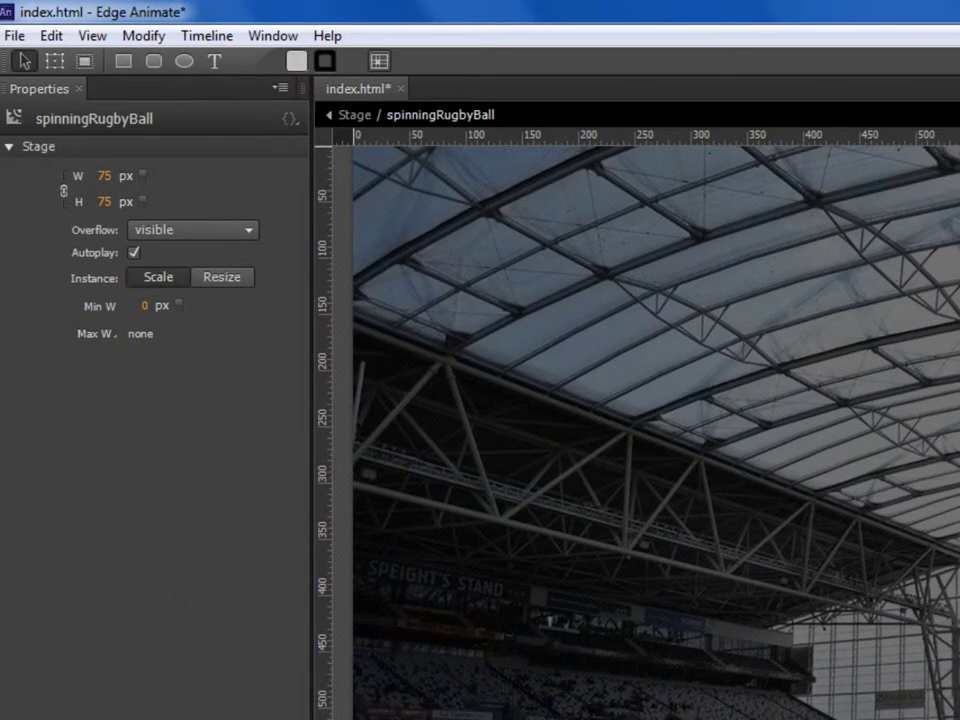
Step: Go back to the main Stage, turn on Toggle Pin and drag out the pinned tween span
click(355, 116)
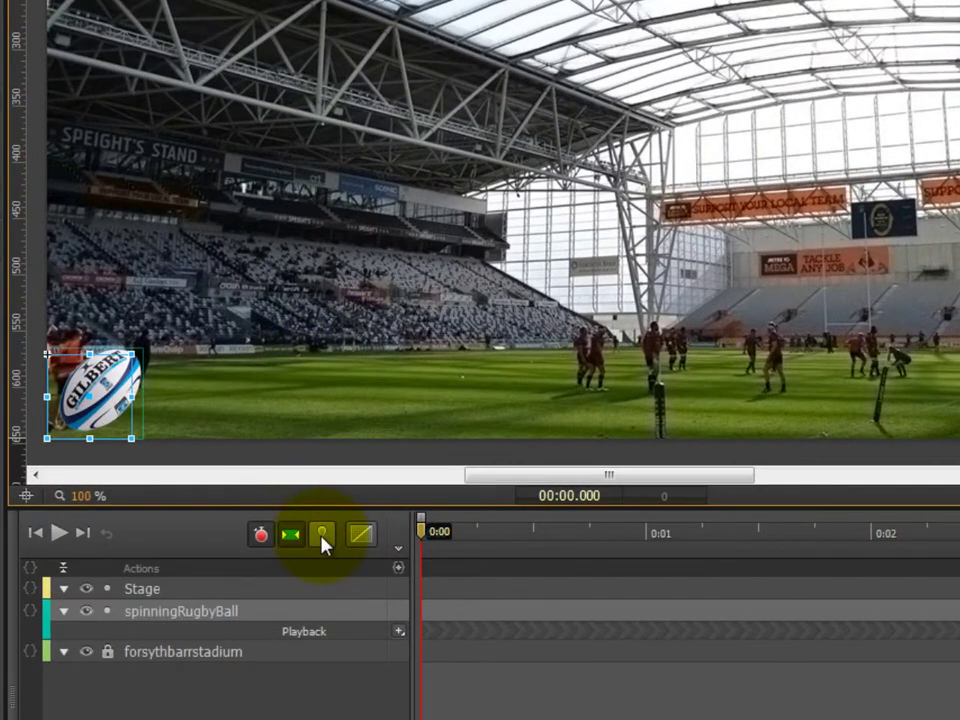
click(322, 538)
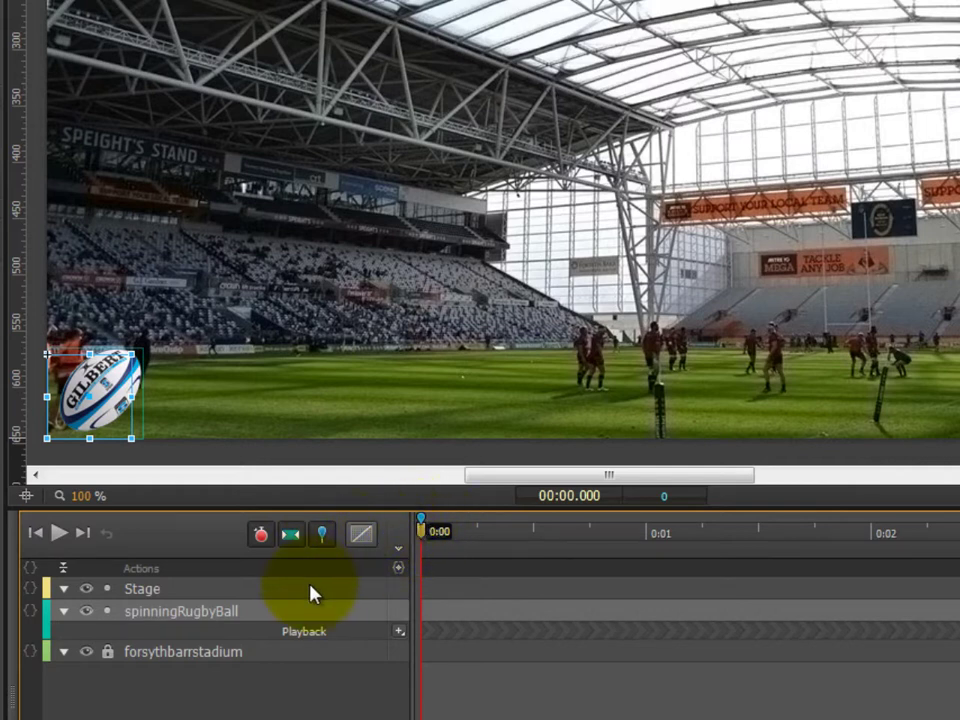
click(323, 543)
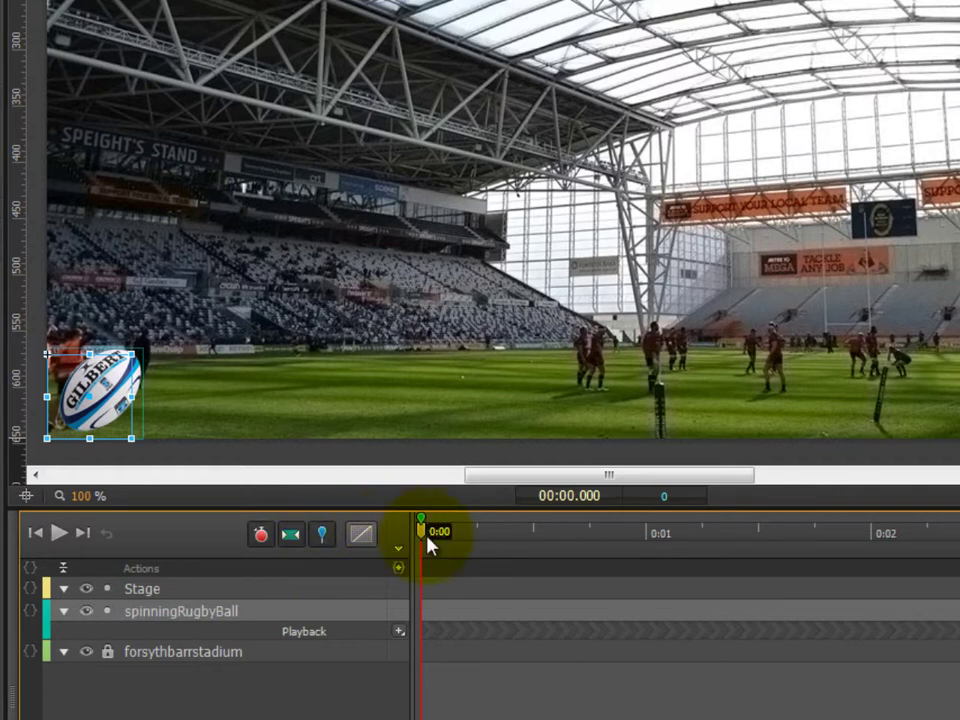
drag(424, 540, 583, 549)
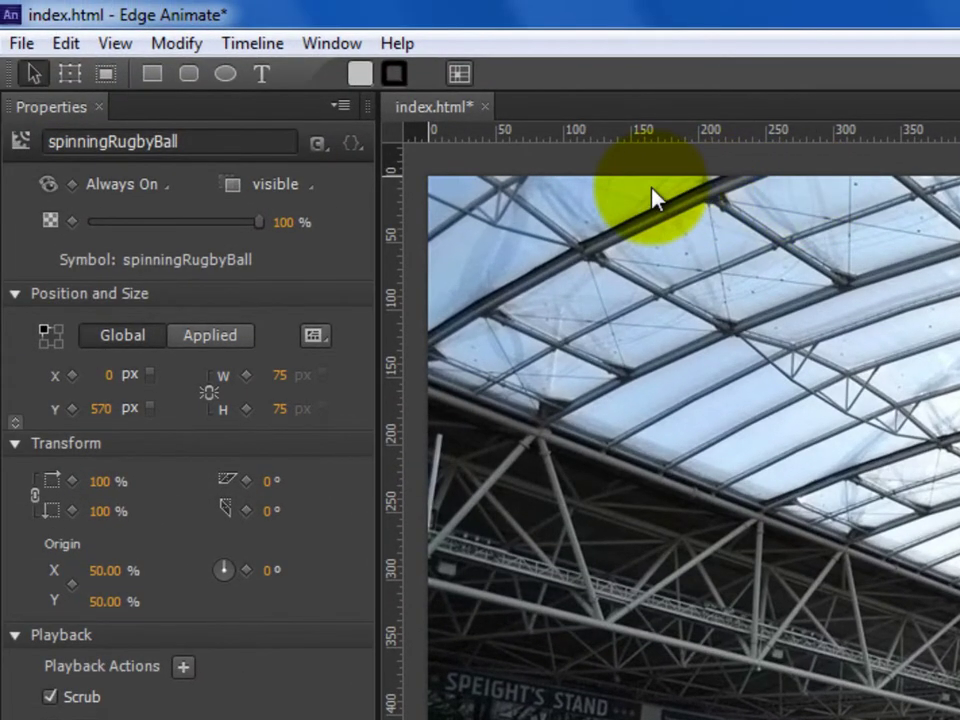
Step: Switch Position to Global and move the ball to X 250, Y 0
click(105, 340)
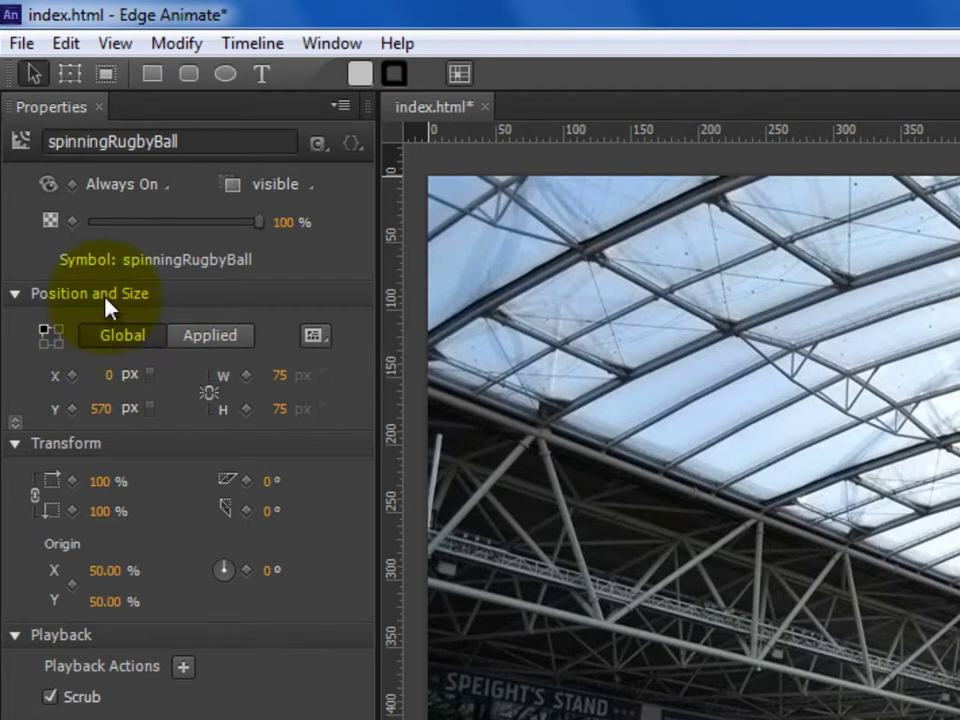
click(109, 378)
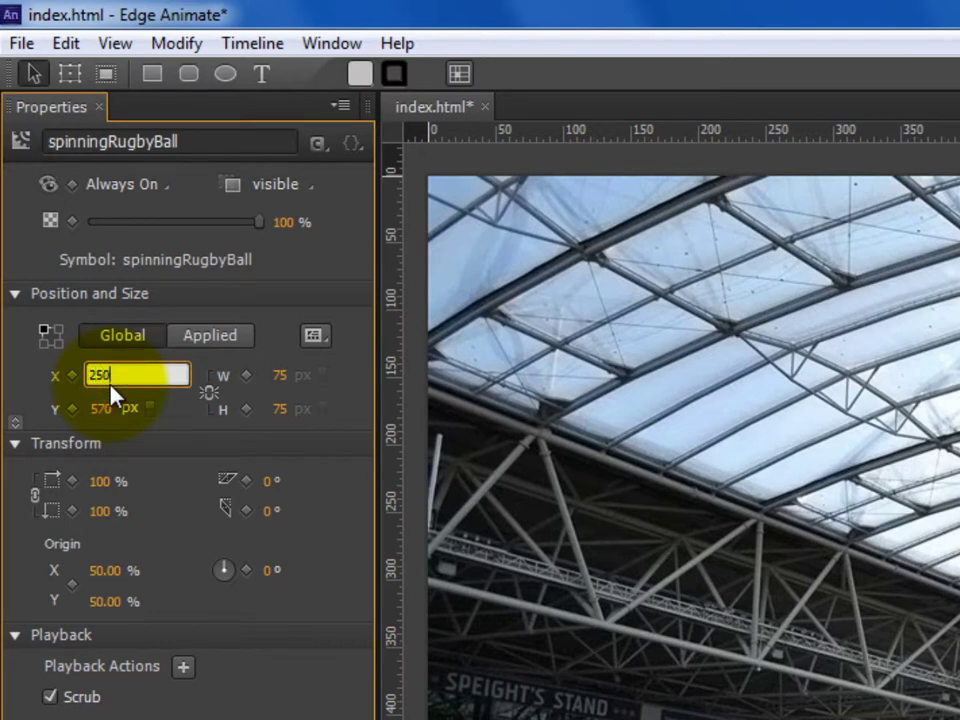
key(Return)
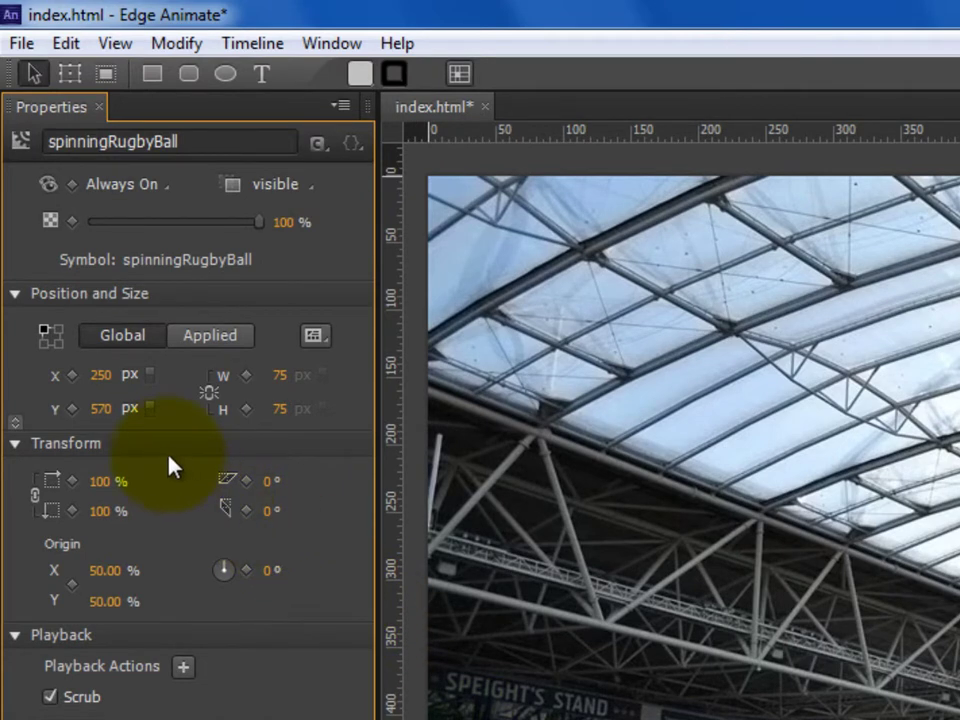
click(99, 410)
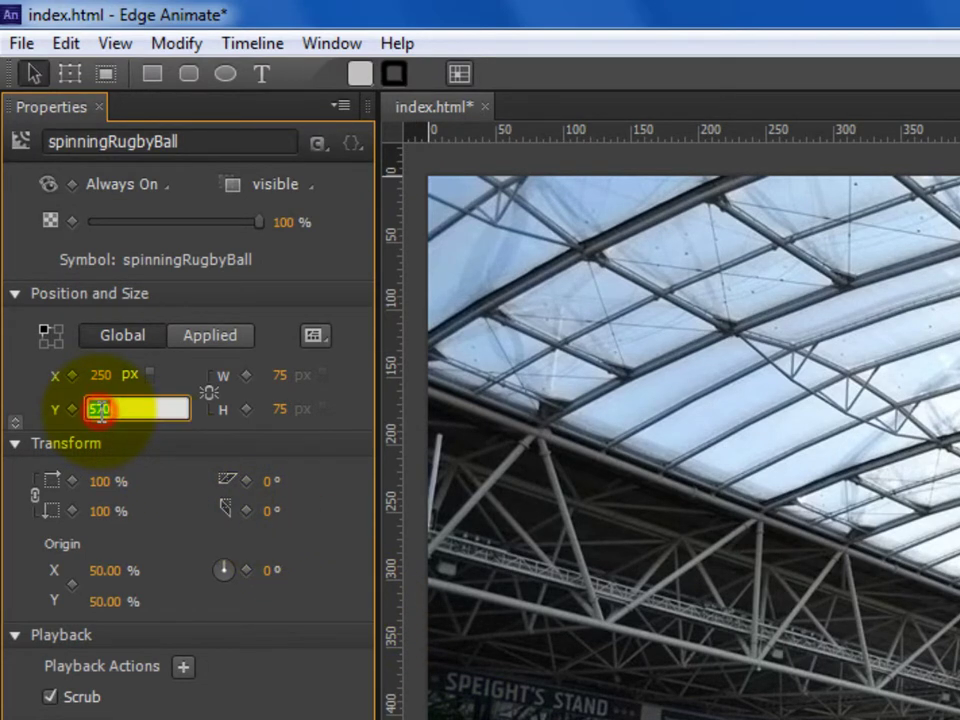
text(0)
key(Return)
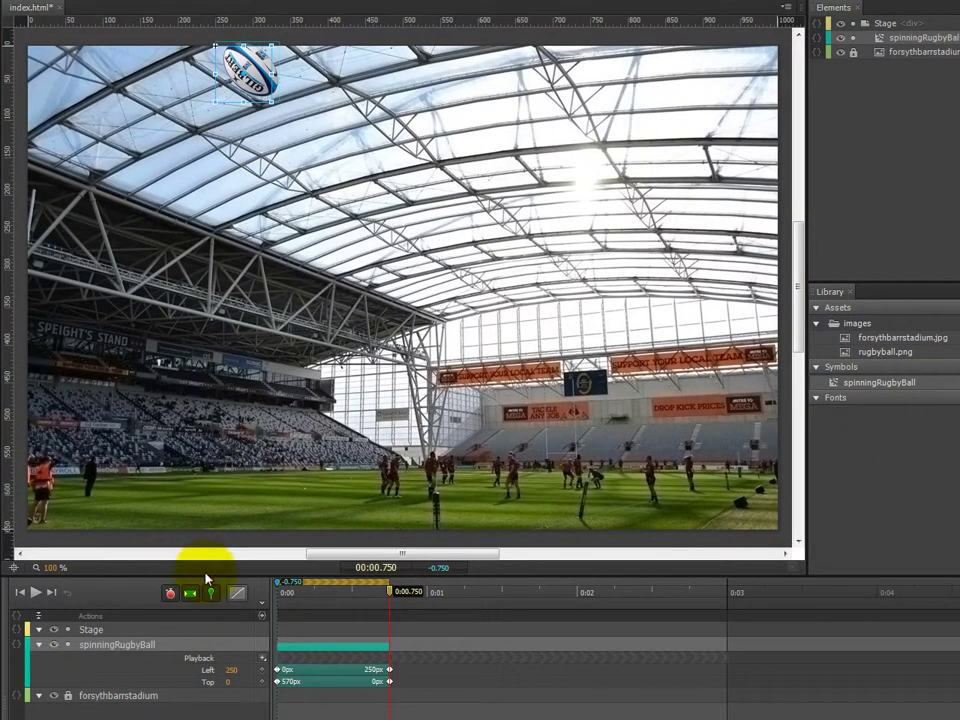
click(209, 598)
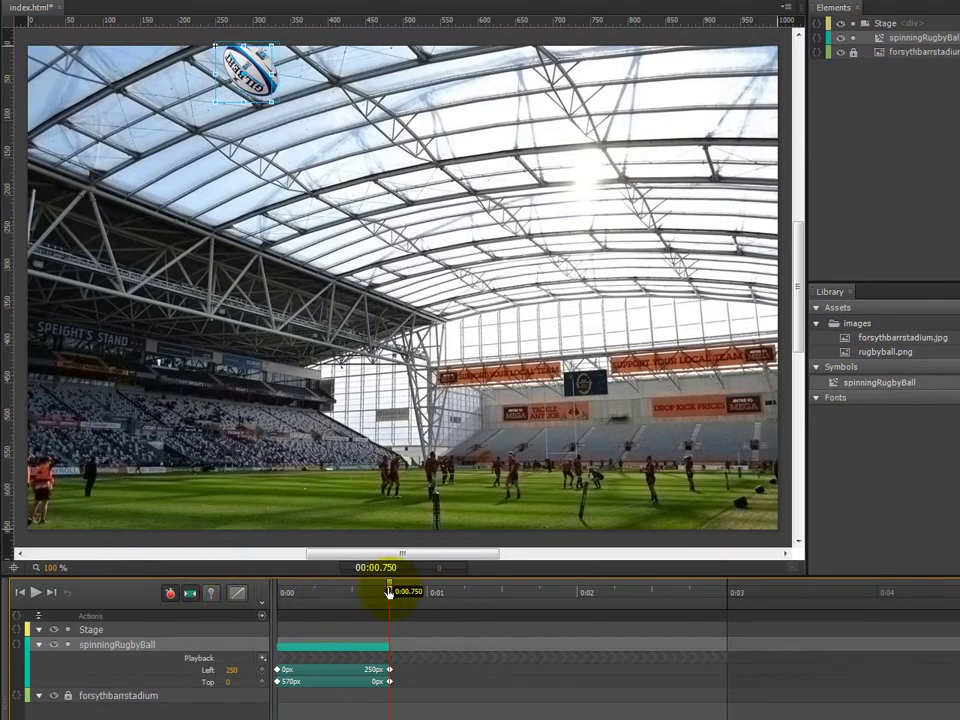
drag(391, 592, 272, 604)
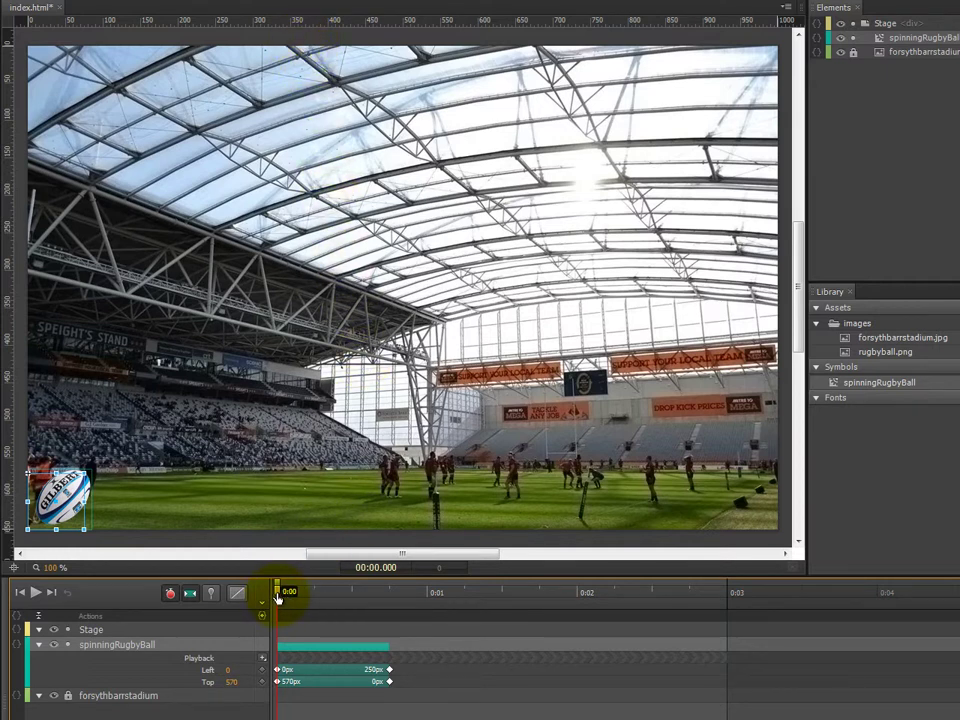
mouse_move(285, 594)
mouse_down()
mouse_move(369, 599)
mouse_move(277, 598)
mouse_up()
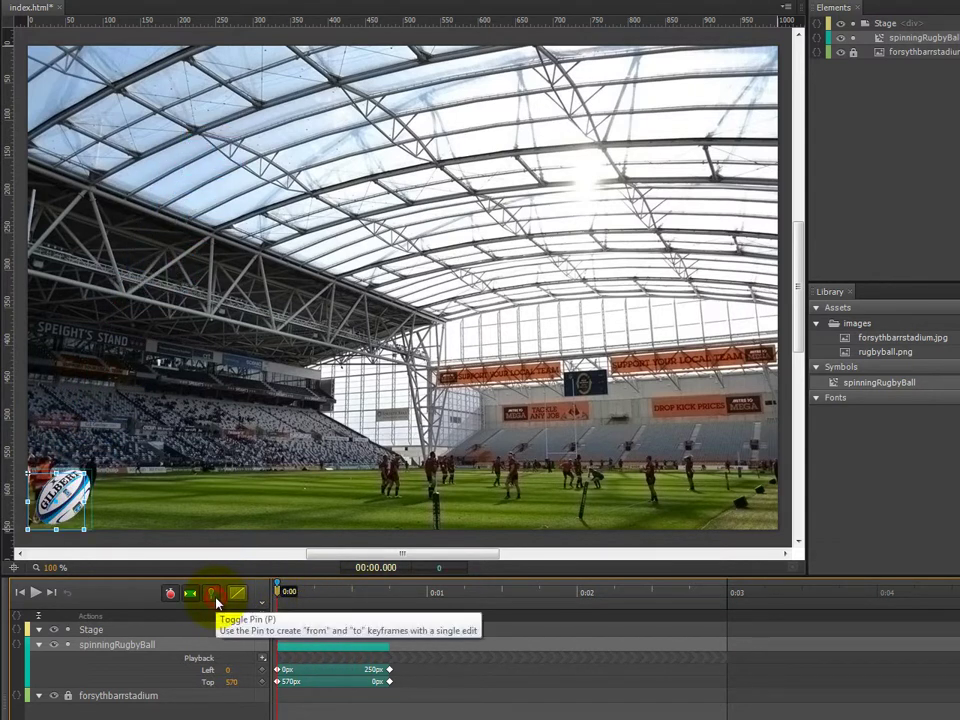
click(209, 599)
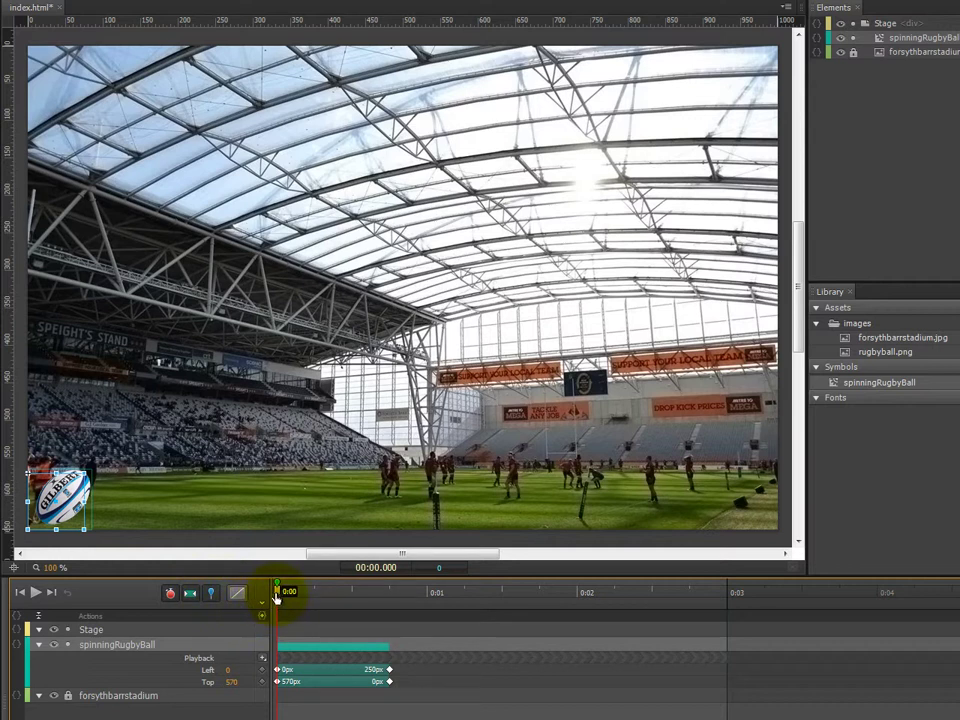
drag(276, 597, 389, 610)
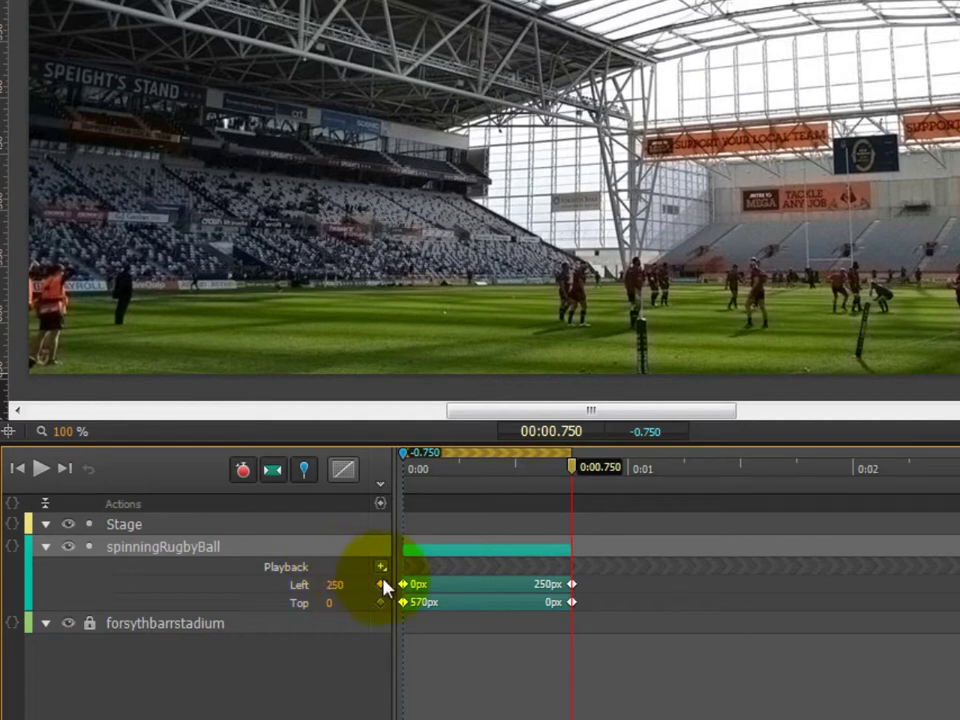
Step: Apply Ease Out Quad to the ball's Left transition, then turn the pin off
click(454, 578)
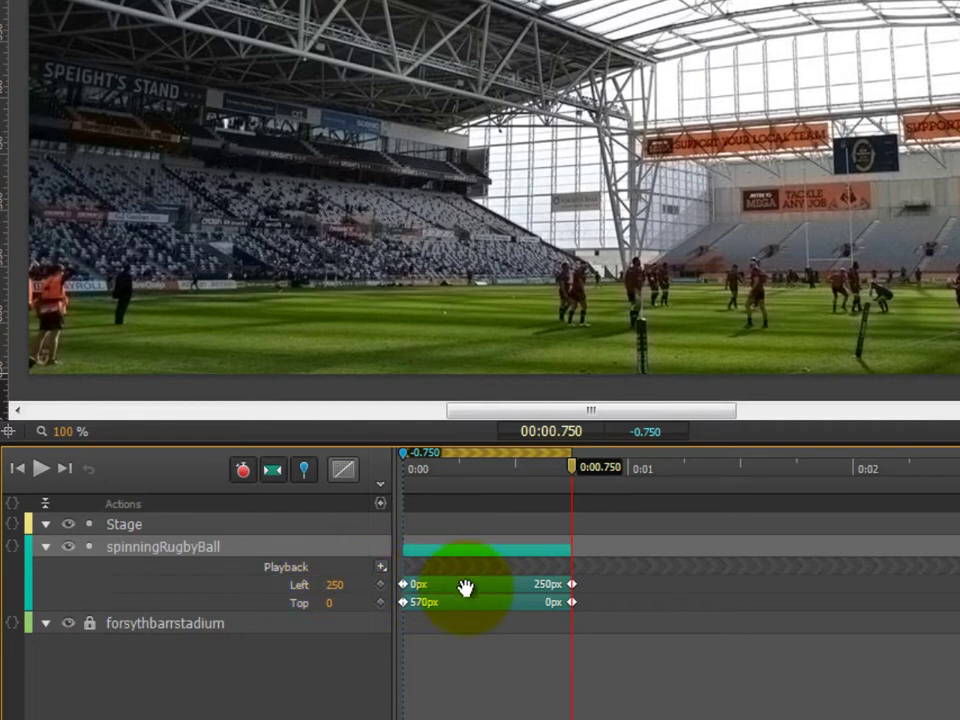
click(465, 587)
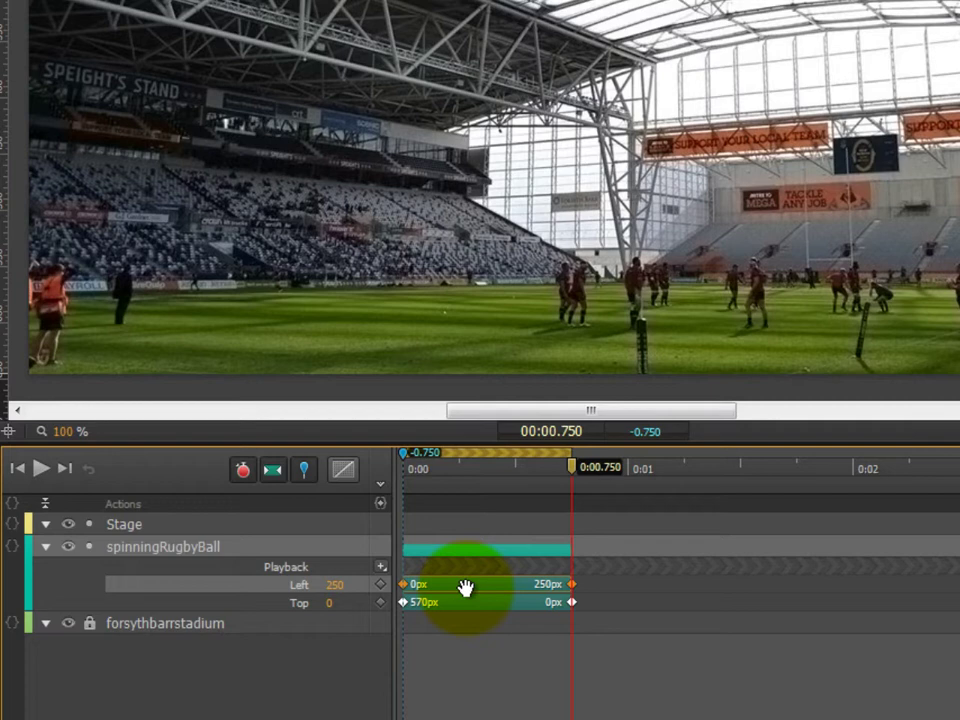
click(342, 473)
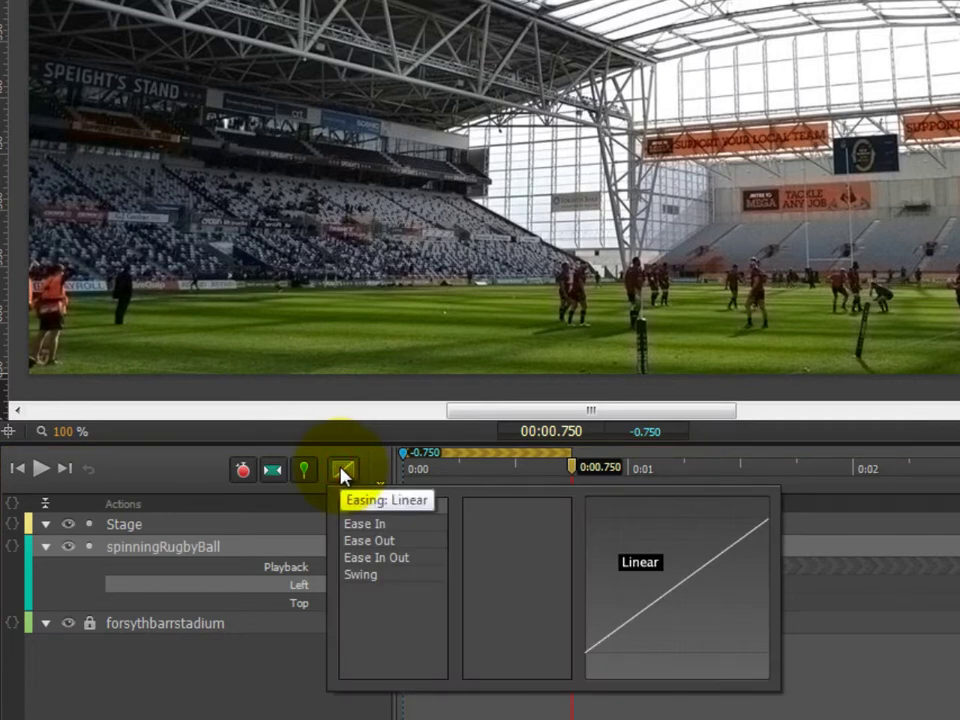
click(368, 550)
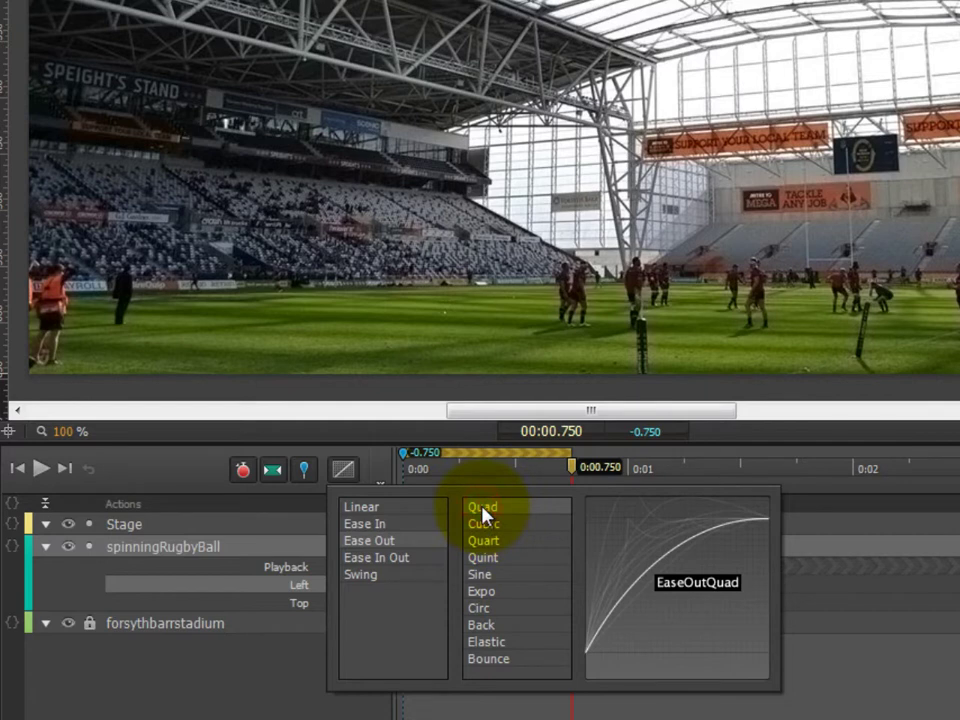
click(185, 469)
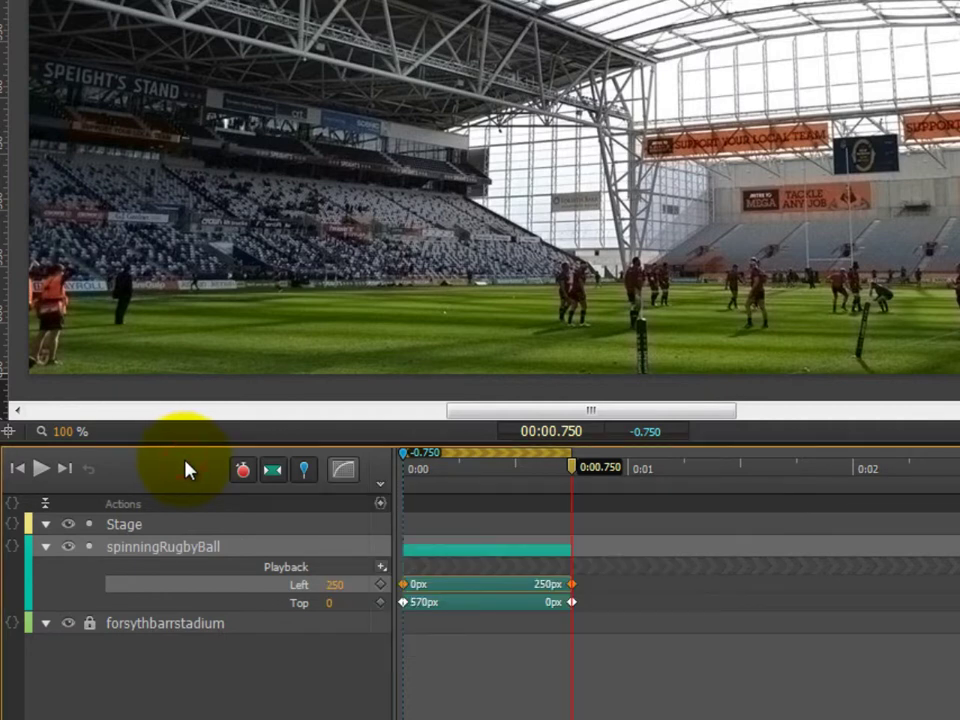
click(302, 478)
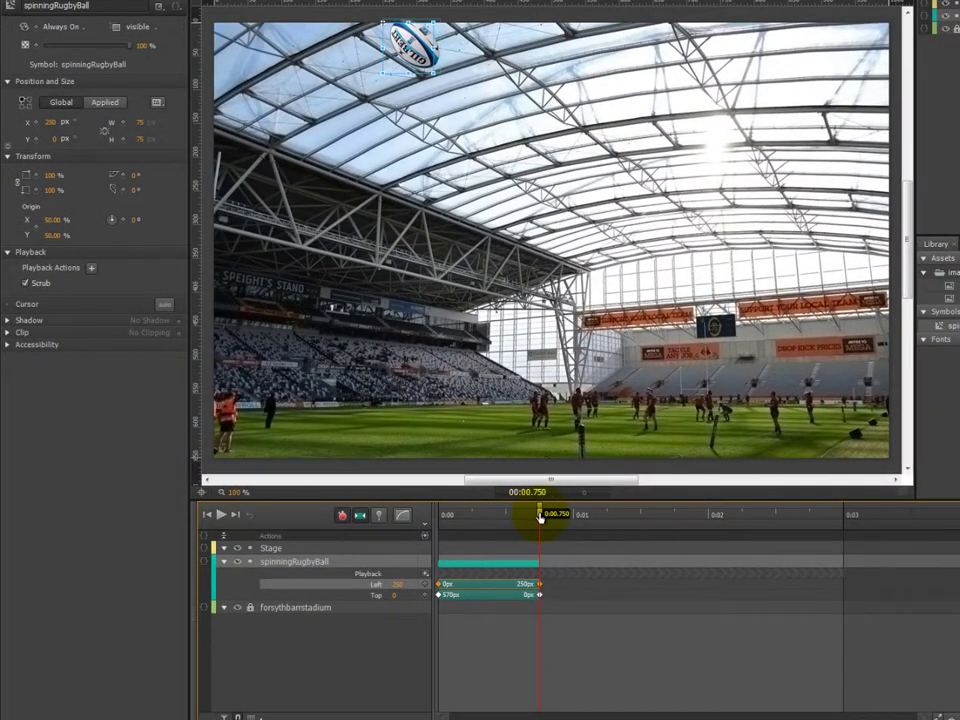
Step: Scrub through the ball's rise, then turn pinning on and move the playhead to 0:00.500
drag(540, 516, 436, 518)
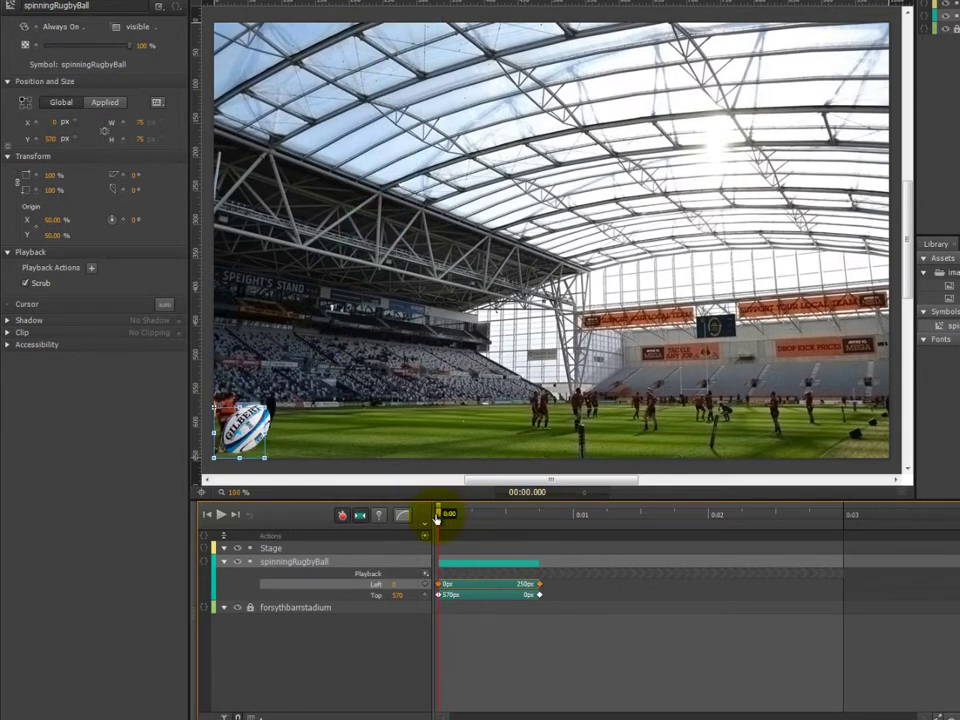
drag(441, 518, 540, 521)
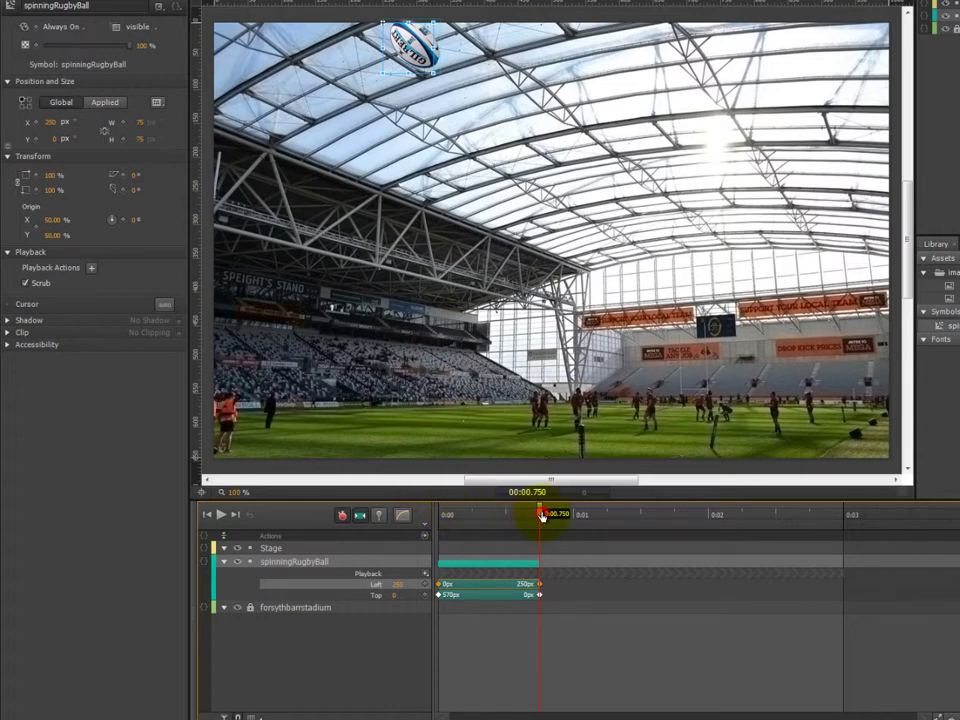
drag(539, 515, 434, 515)
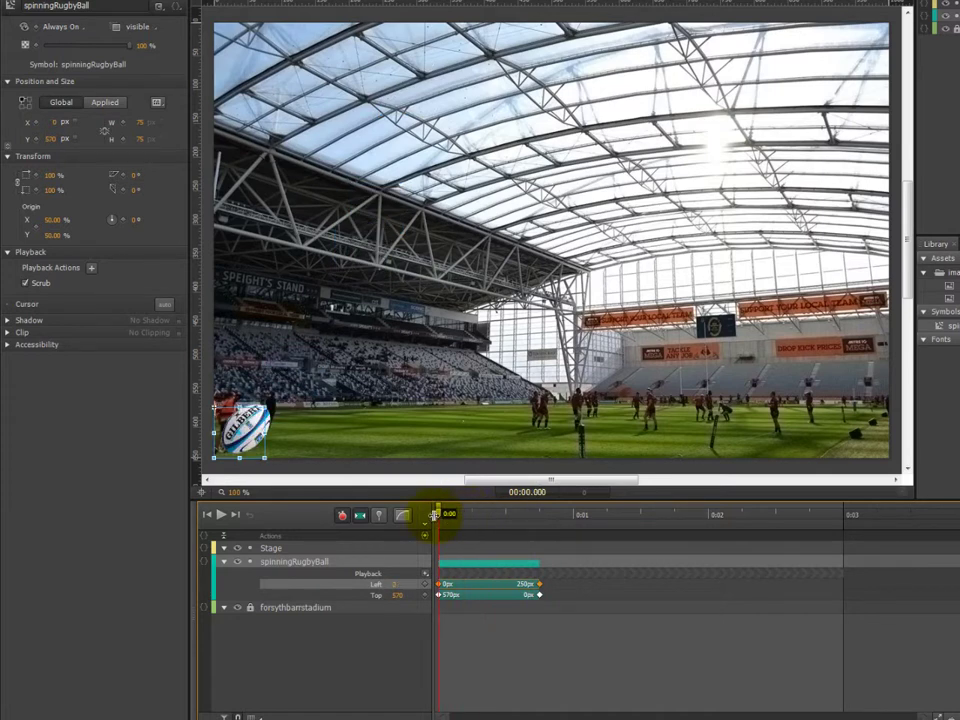
click(378, 518)
drag(435, 518, 538, 528)
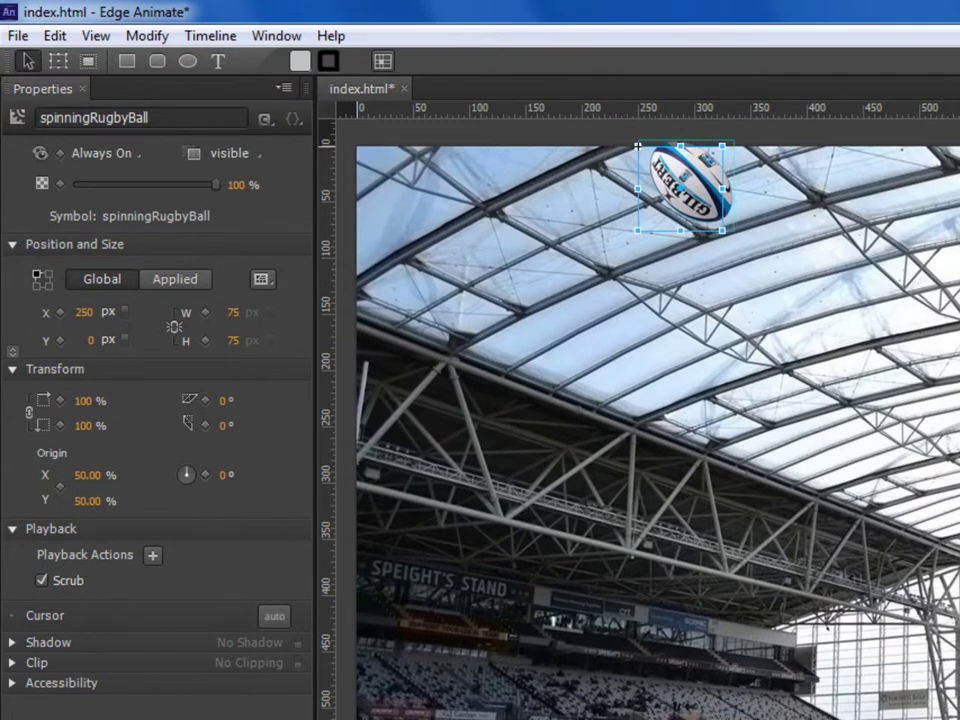
Step: Add a Left keyframe holding the ball at 250 px and move the playhead to 0:01.500
click(61, 313)
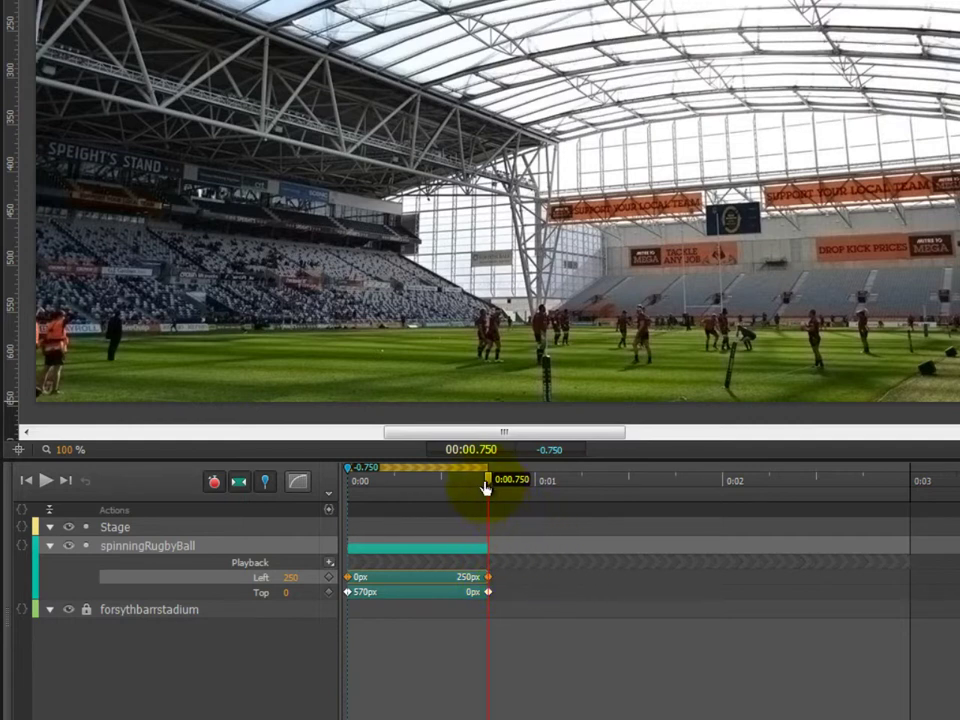
drag(489, 483, 909, 505)
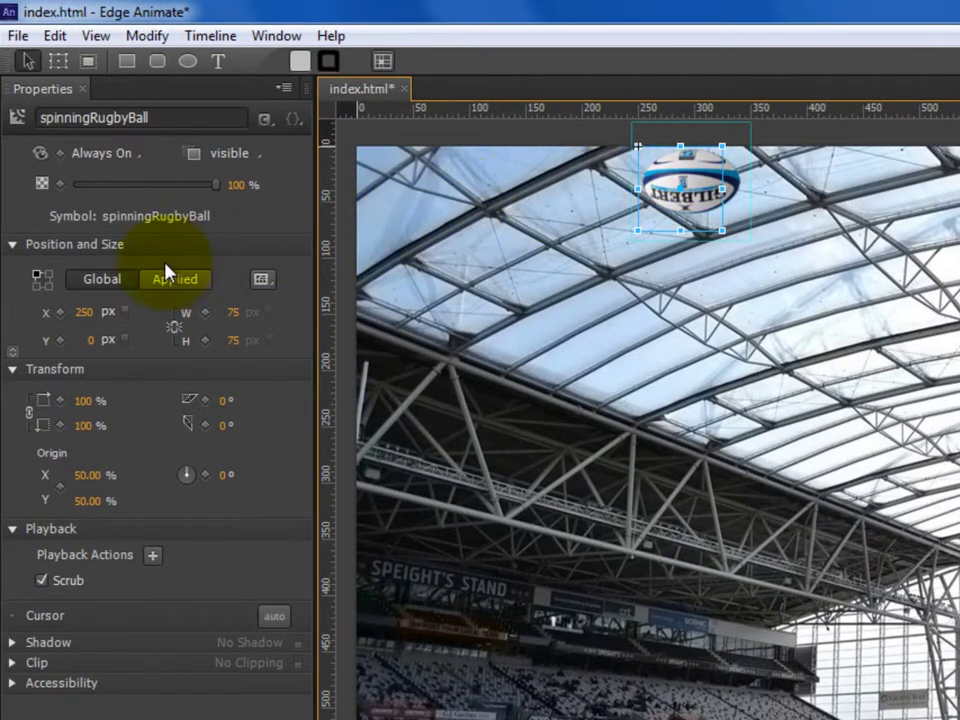
Step: Set the ball's end position to X 900, Y 570 at the 3-second mark
click(86, 311)
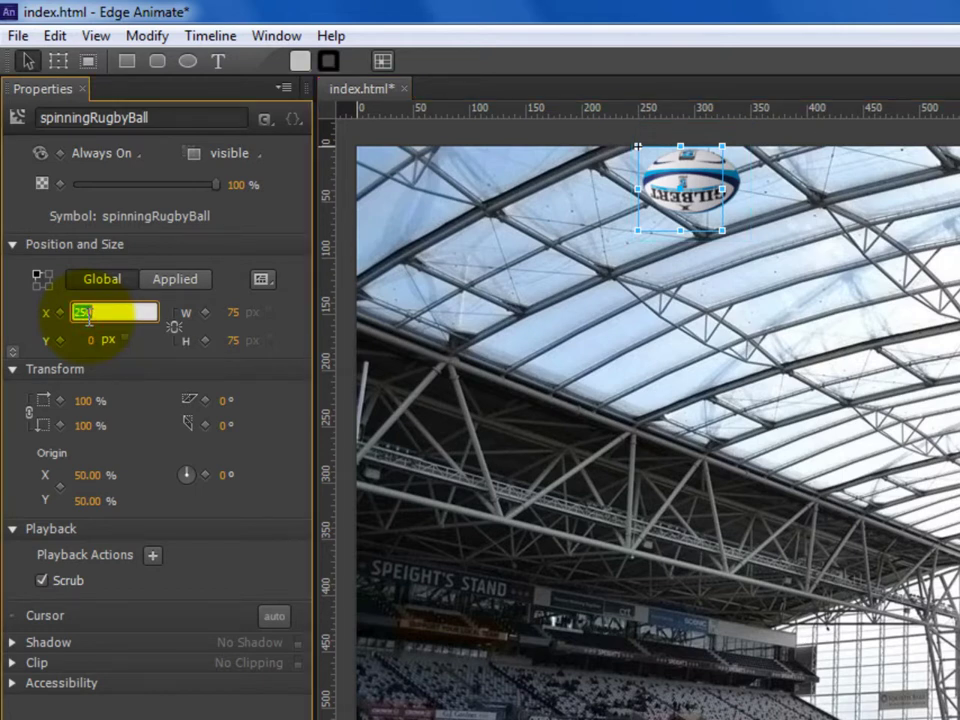
text(900)
key(Return)
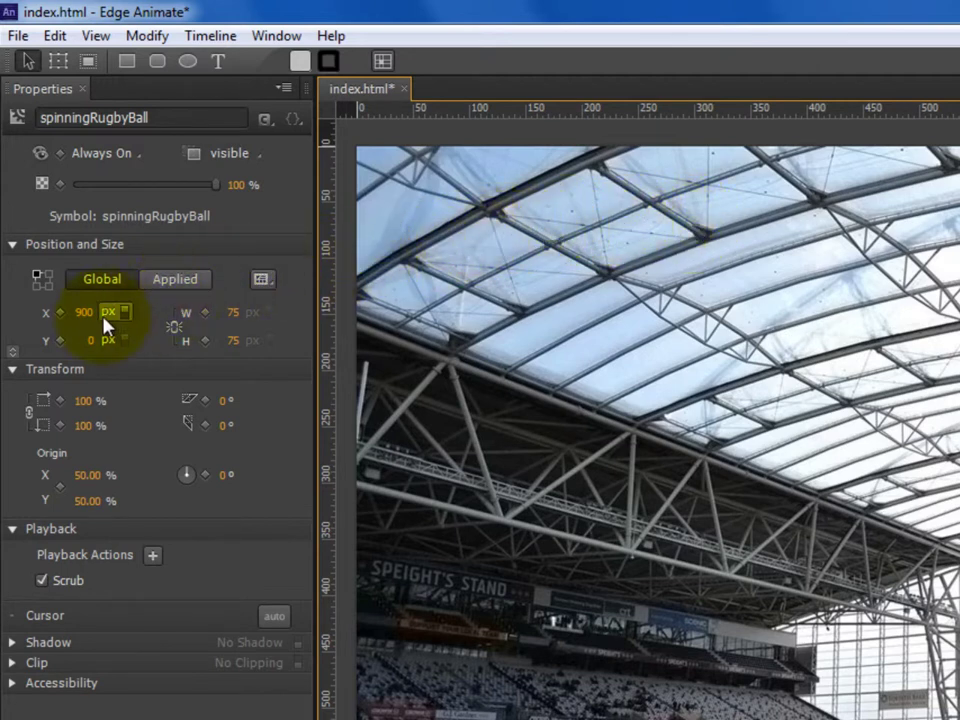
click(88, 341)
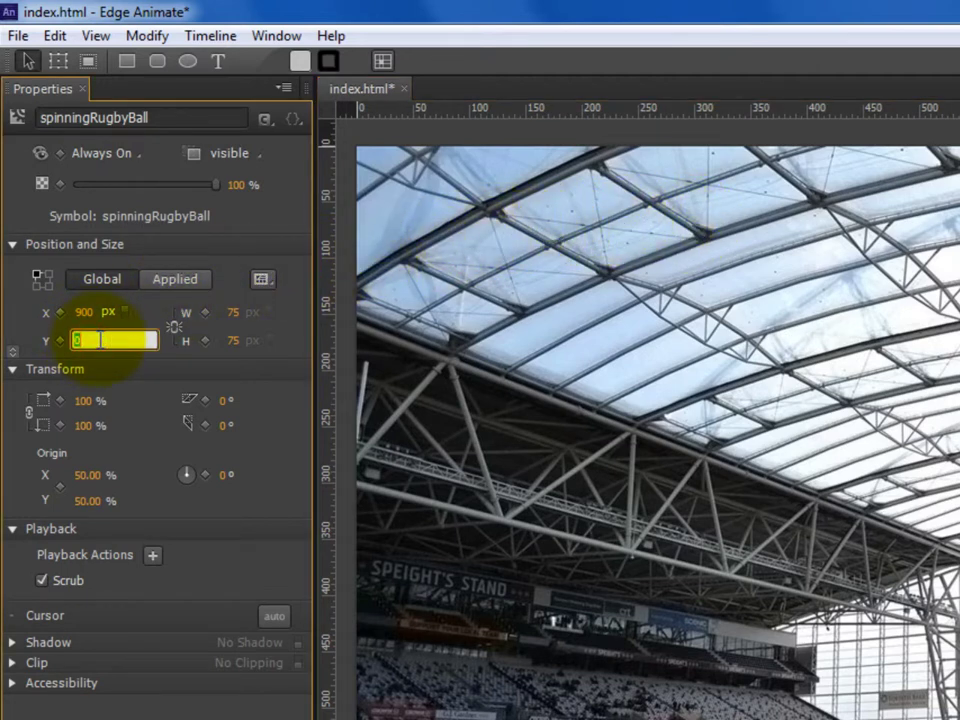
text(570)
key(Return)
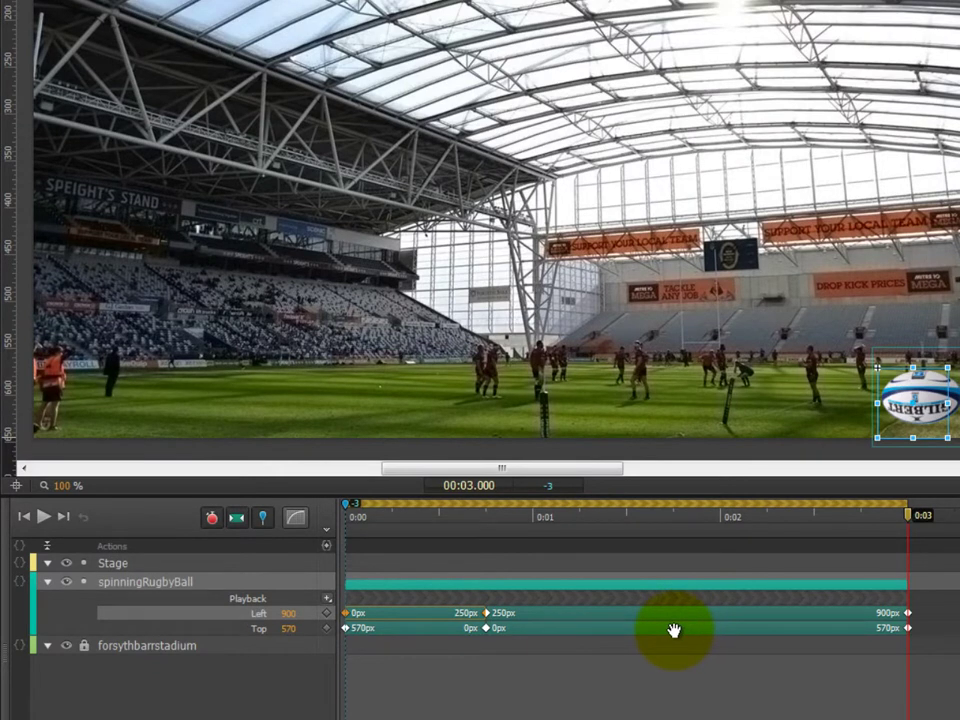
Step: Apply Ease Out Bounce easing to the ball's Top transition
click(672, 630)
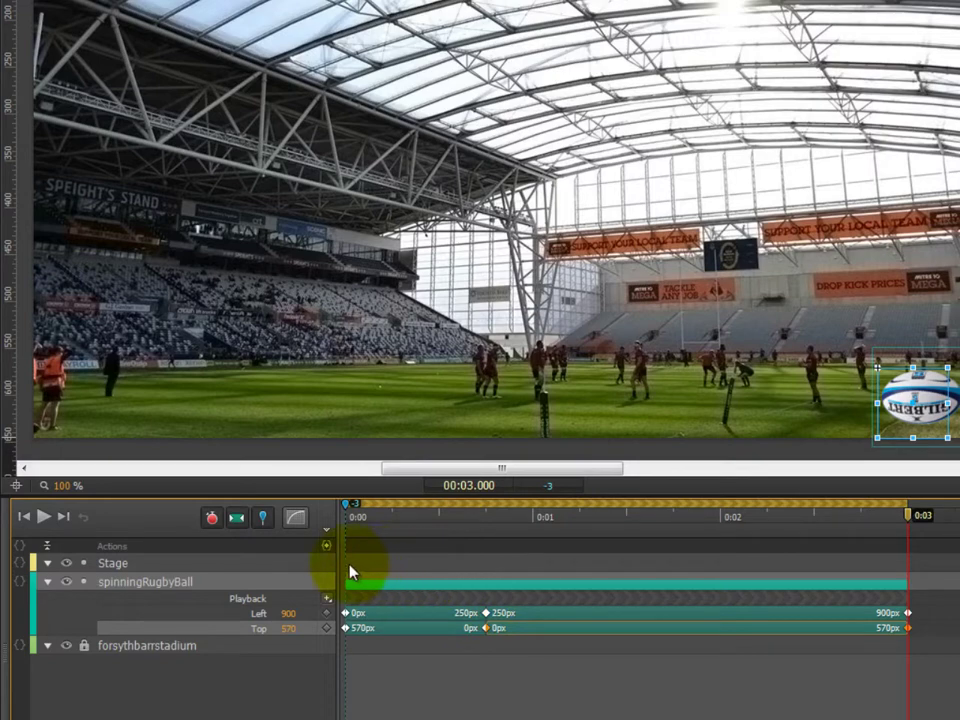
click(296, 518)
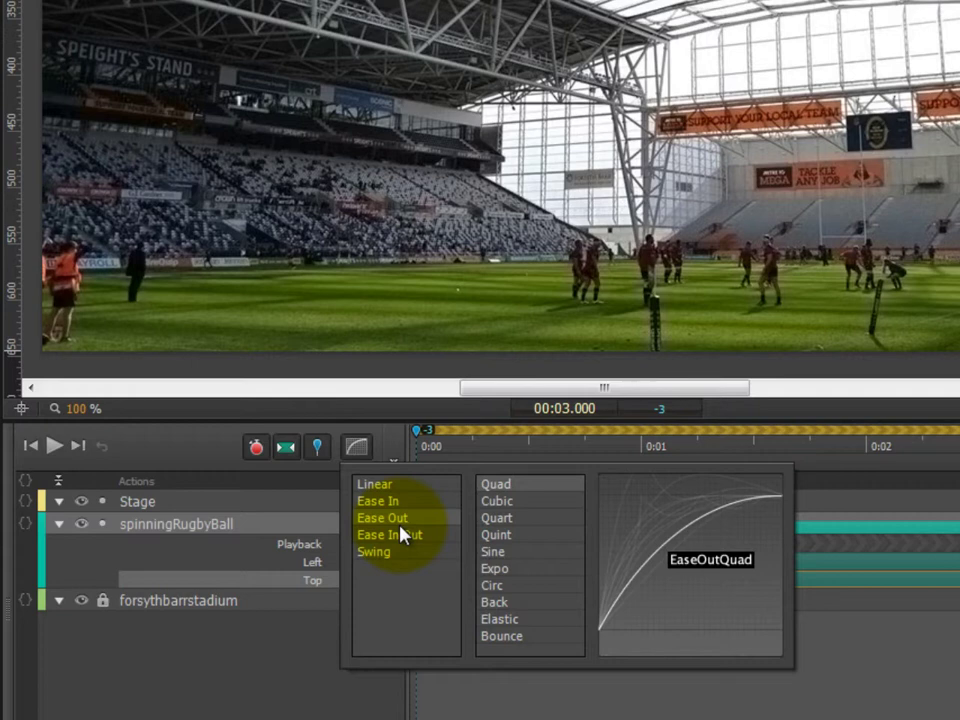
click(505, 636)
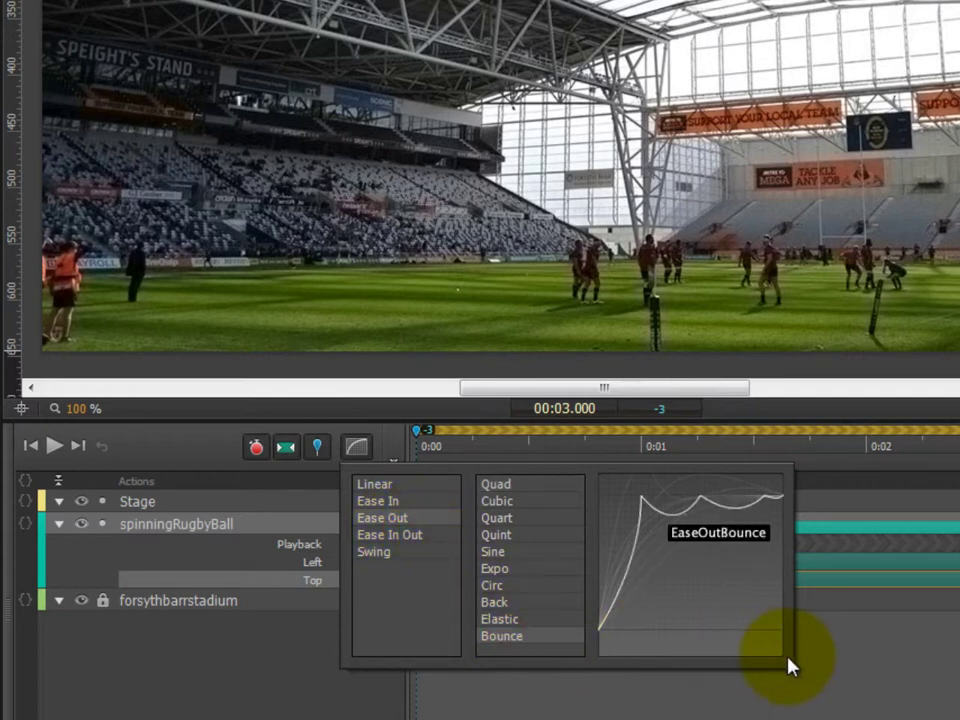
click(920, 665)
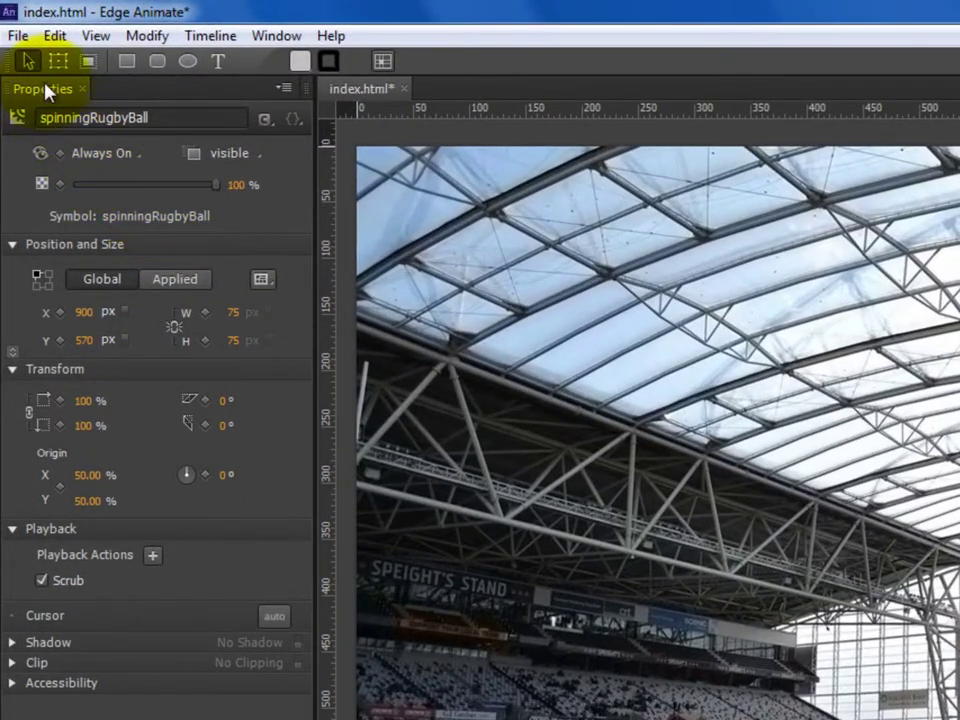
Step: Save index.html and preview the animation in the browser
click(18, 36)
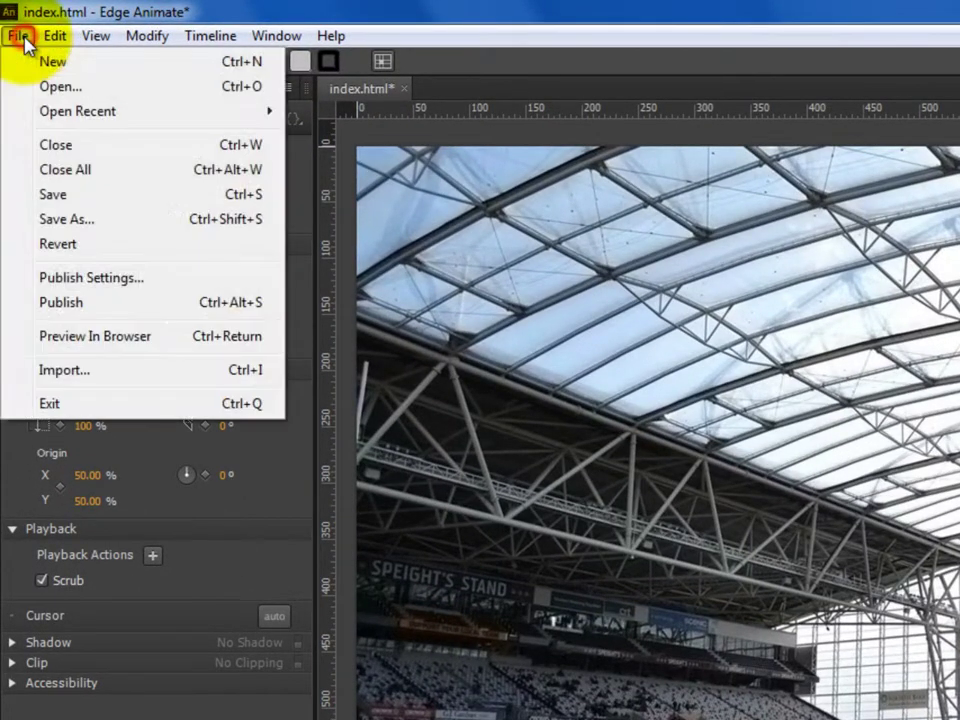
click(55, 195)
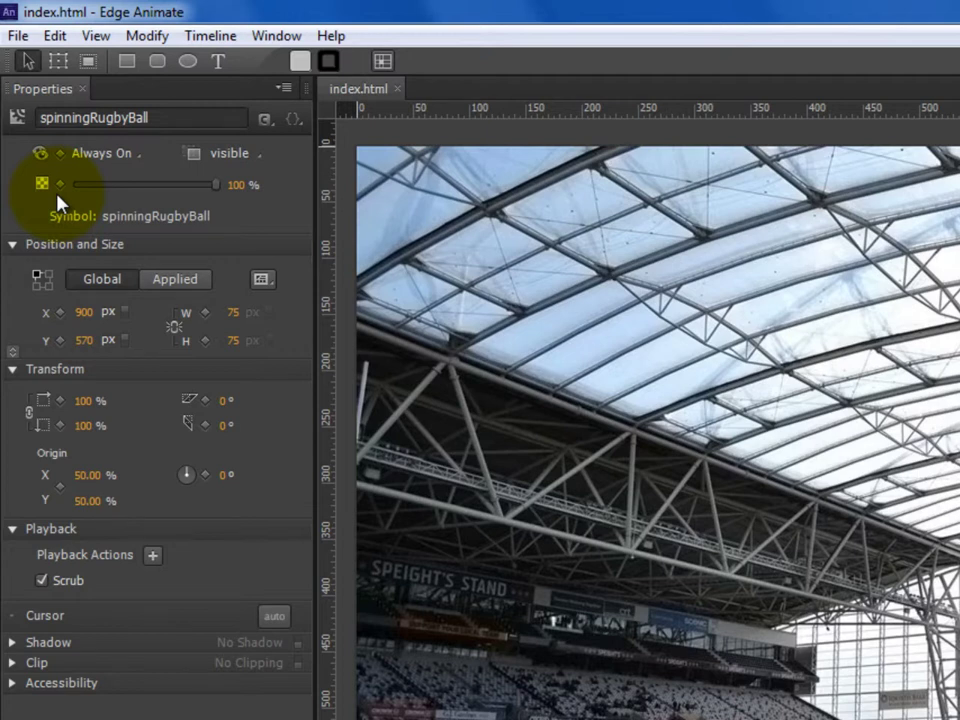
click(18, 37)
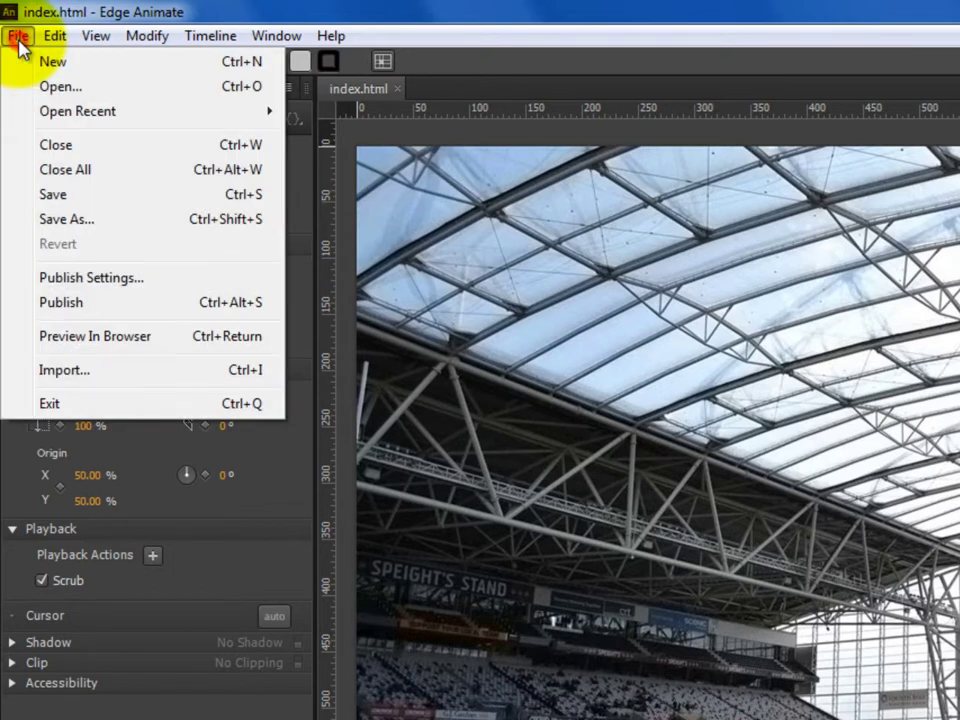
click(121, 340)
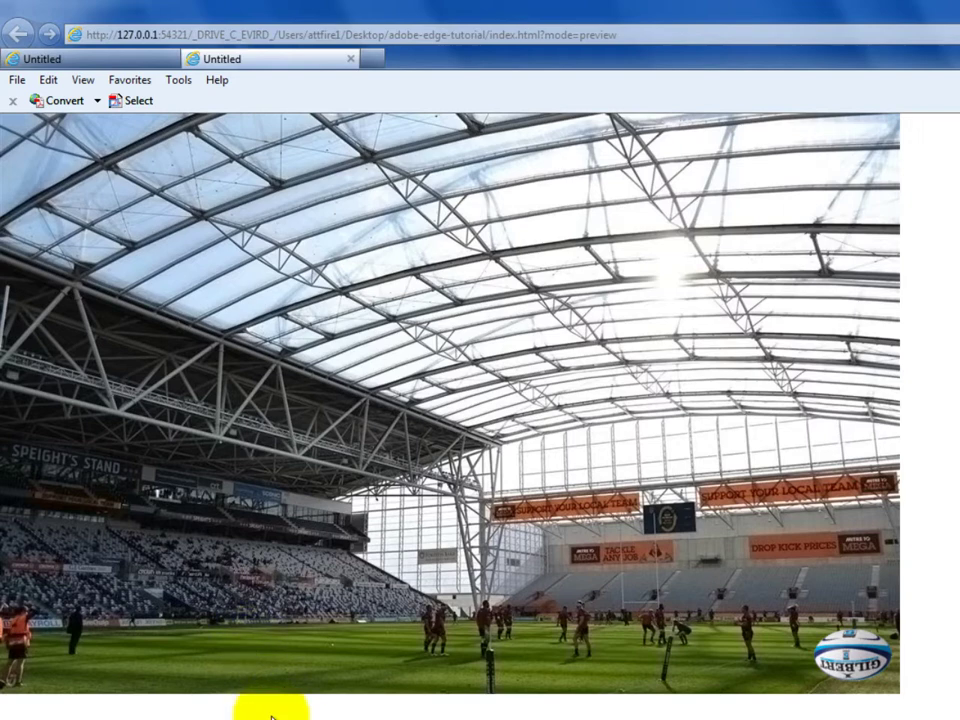
click(917, 42)
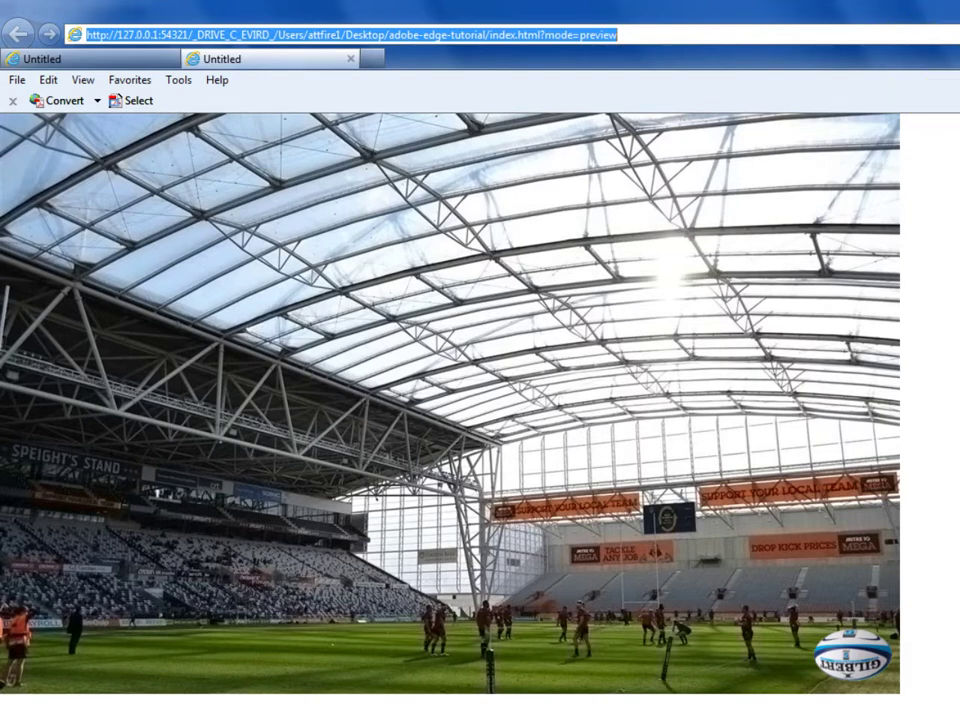
key(Return)
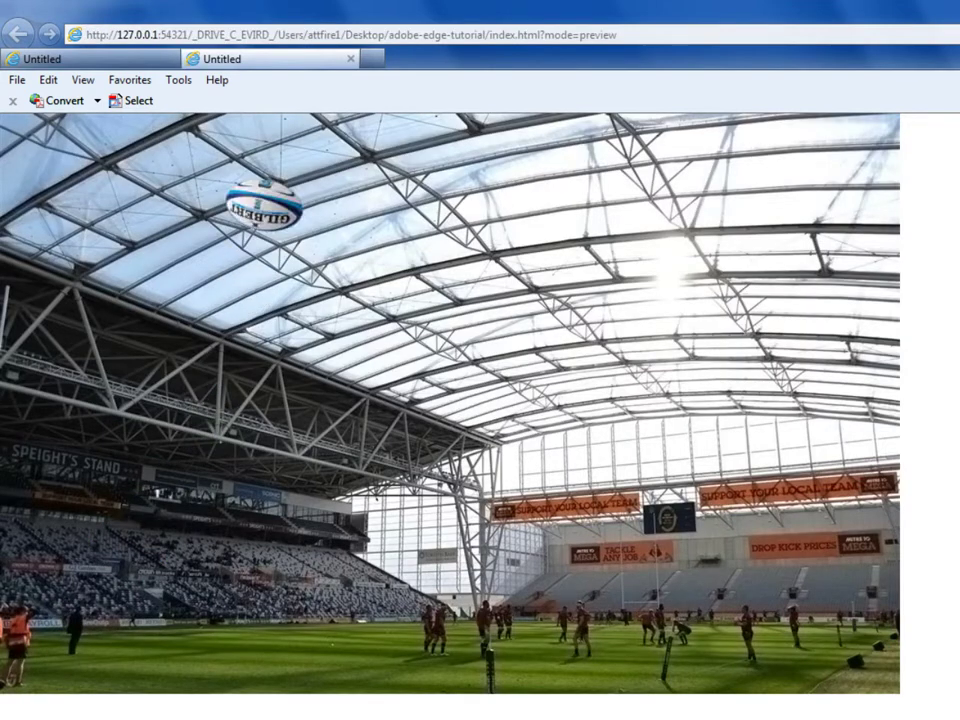